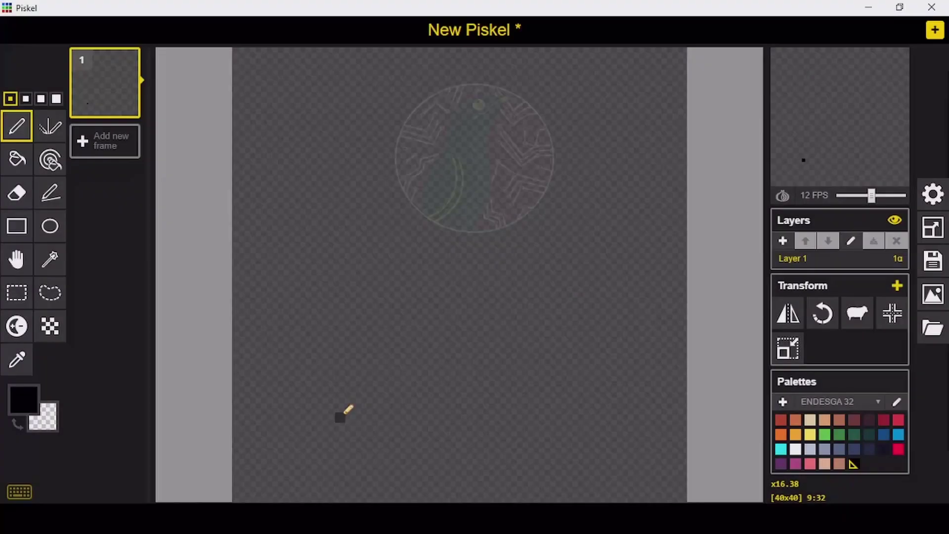
# Draw the black base line, fill its gaps and outline the two feet with straight strokes
pyautogui.press('l')
pyautogui.moveTo(341, 418)
pyautogui.mouseDown()
pyautogui.moveTo(603, 415)
pyautogui.moveTo(572, 382)
pyautogui.moveTo(547, 379)
pyautogui.moveTo(529, 398)
pyautogui.moveTo(555, 367)
pyautogui.mouseUp()
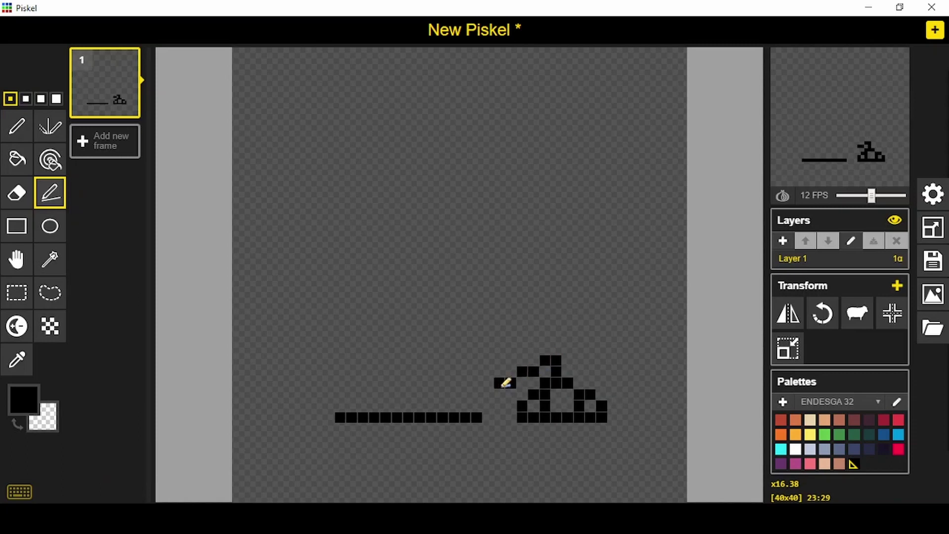
pyautogui.moveTo(510, 384)
pyautogui.mouseDown()
pyautogui.moveTo(428, 394)
pyautogui.moveTo(392, 382)
pyautogui.mouseUp()
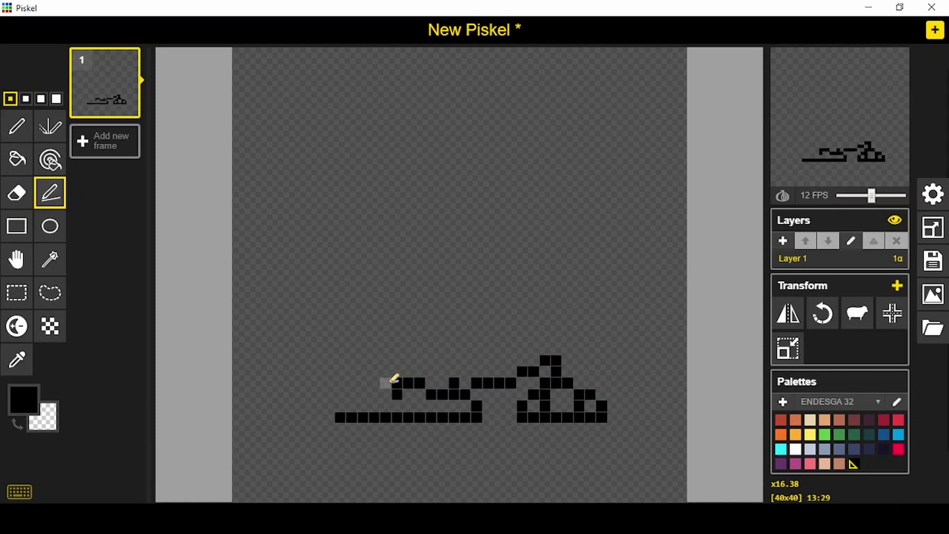
pyautogui.click(364, 406)
pyautogui.click(386, 406)
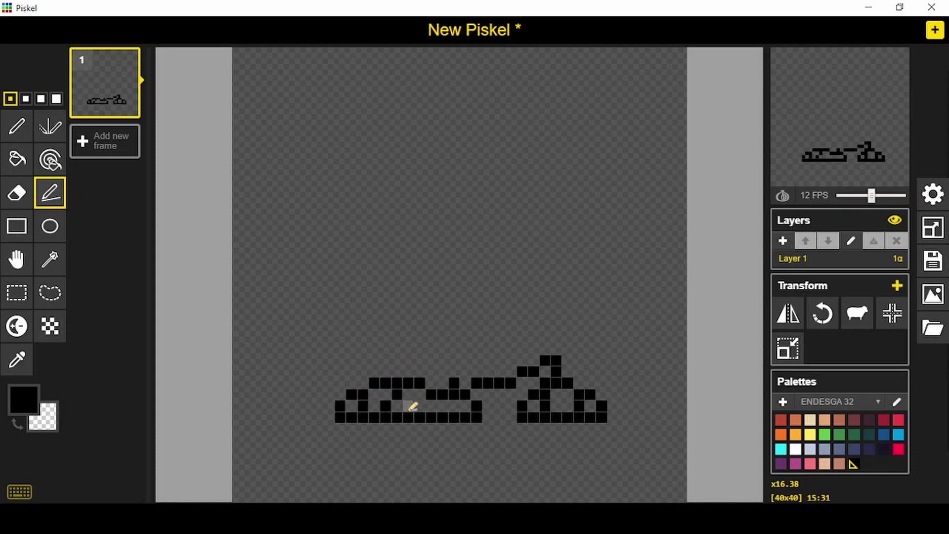
pyautogui.moveTo(460, 370)
pyautogui.mouseDown()
pyautogui.moveTo(416, 342)
pyautogui.moveTo(392, 361)
pyautogui.moveTo(396, 322)
pyautogui.moveTo(354, 326)
pyautogui.mouseUp()
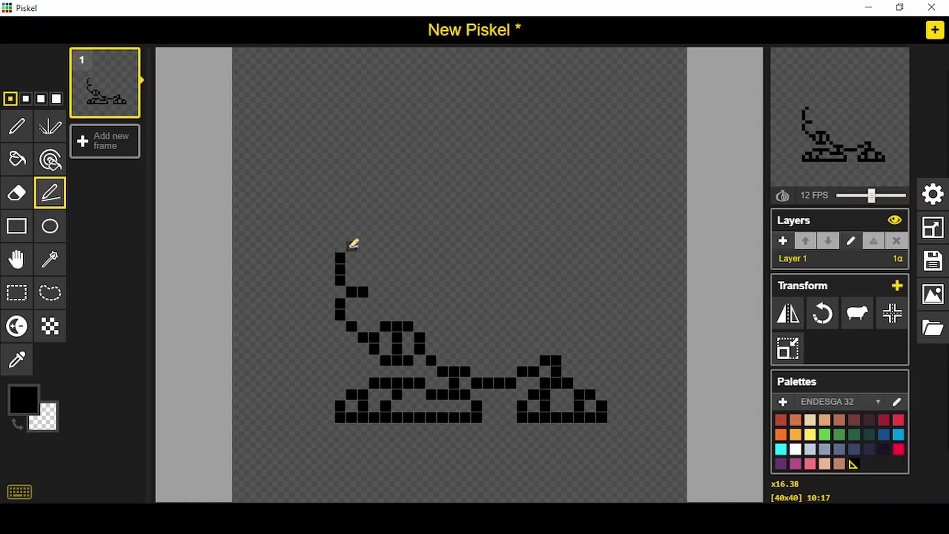
# Add a black curl at top left and a rising curve with a loop at right
pyautogui.moveTo(354, 243); pyautogui.dragTo(378, 267)
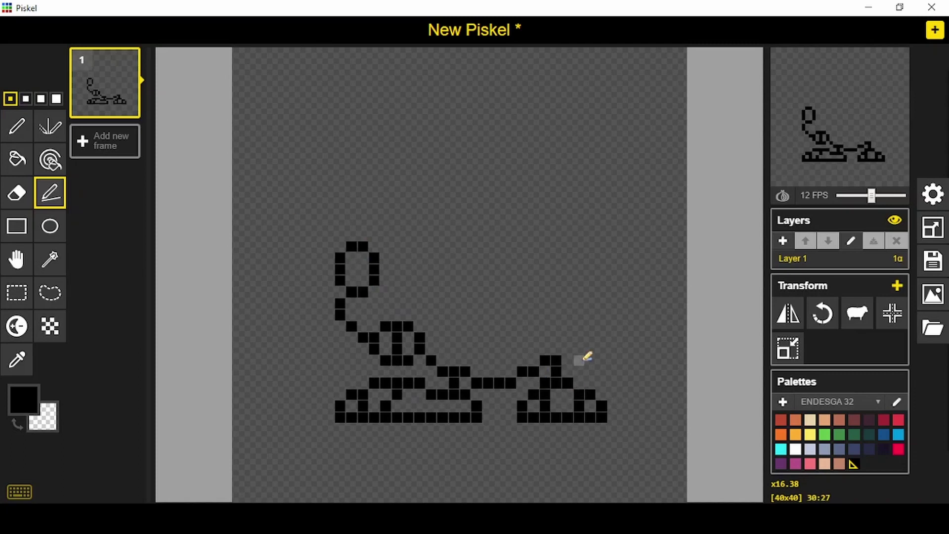
pyautogui.click(568, 349)
pyautogui.moveTo(593, 314); pyautogui.dragTo(591, 293)
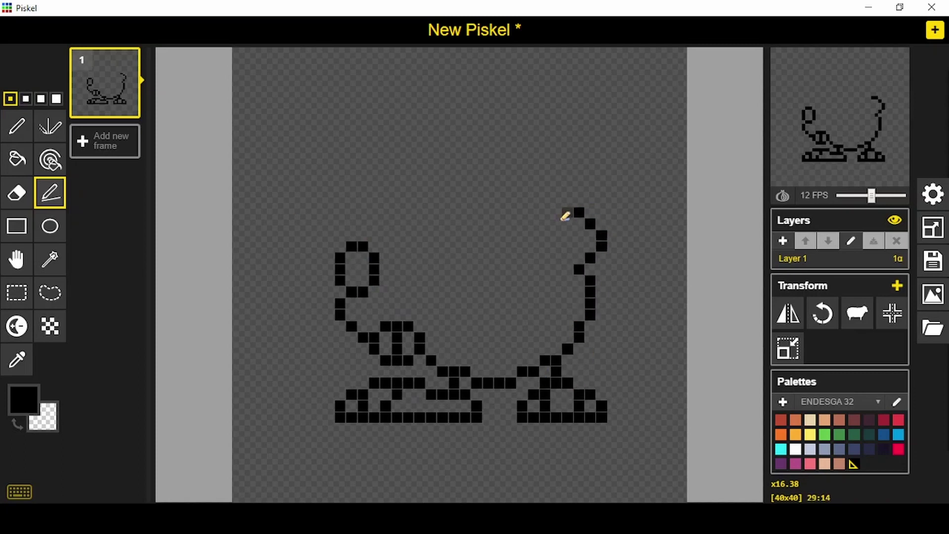
pyautogui.moveTo(551, 231)
pyautogui.mouseDown()
pyautogui.moveTo(523, 250)
pyautogui.moveTo(519, 229)
pyautogui.moveTo(454, 189)
pyautogui.mouseUp()
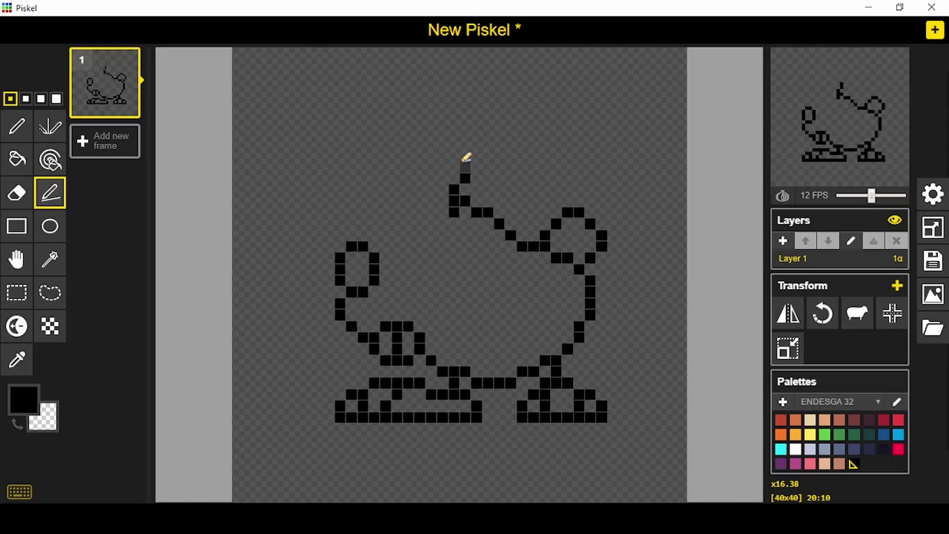
# Draw the black head top, ear lines, closed left edge, rectangular eye and mouth line
pyautogui.moveTo(476, 155)
pyautogui.mouseDown()
pyautogui.moveTo(568, 95)
pyautogui.moveTo(557, 72)
pyautogui.moveTo(490, 63)
pyautogui.moveTo(462, 85)
pyautogui.mouseUp()
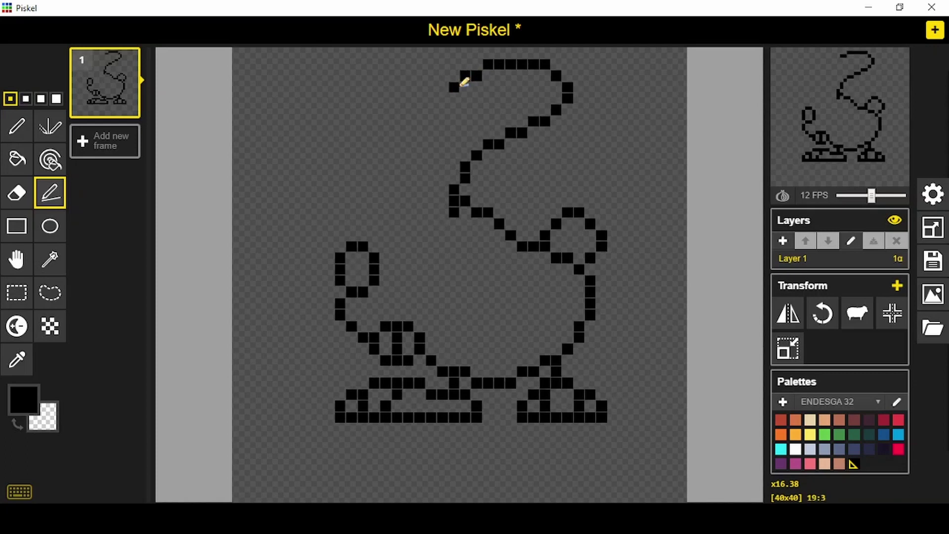
pyautogui.moveTo(402, 64)
pyautogui.mouseDown()
pyautogui.moveTo(364, 79)
pyautogui.moveTo(355, 109)
pyautogui.mouseUp()
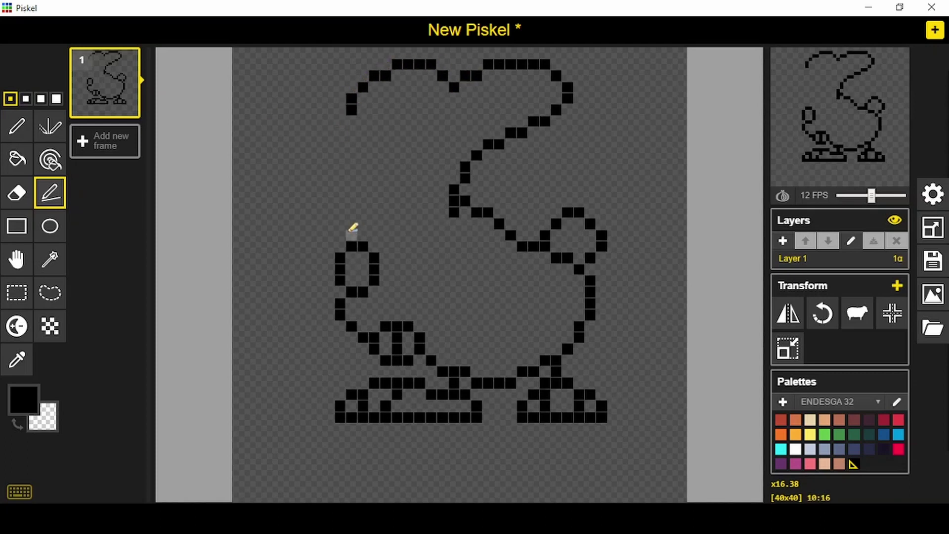
pyautogui.click(375, 211)
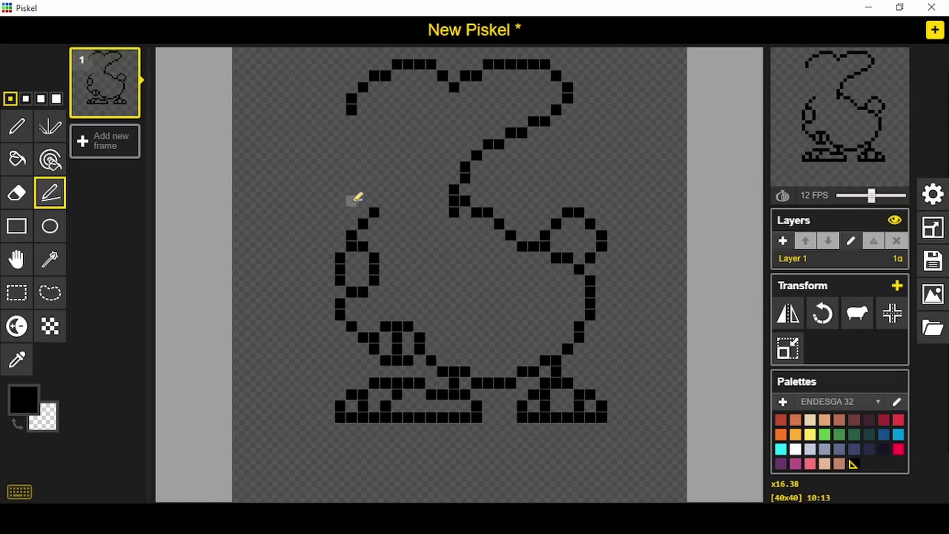
pyautogui.moveTo(345, 178); pyautogui.dragTo(346, 121)
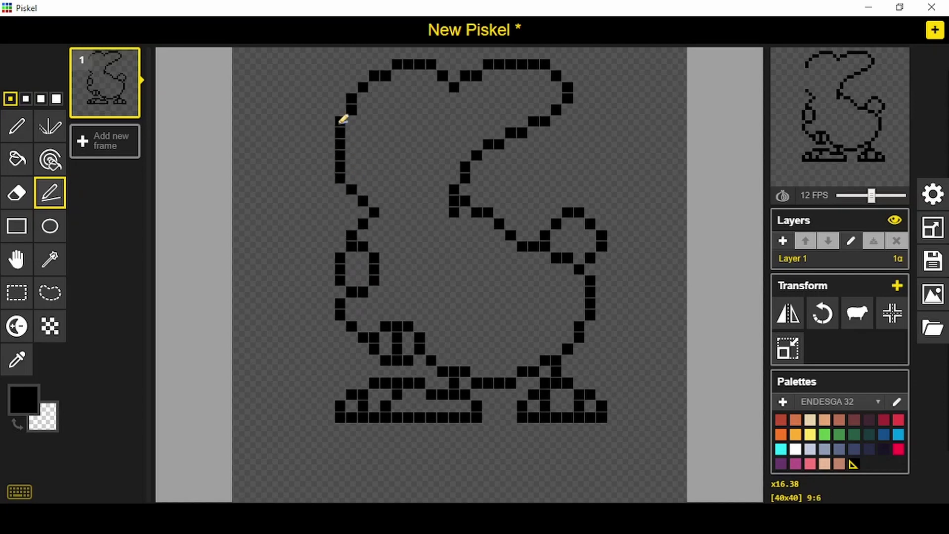
pyautogui.moveTo(410, 276)
pyautogui.mouseDown()
pyautogui.moveTo(424, 247)
pyautogui.moveTo(458, 267)
pyautogui.moveTo(454, 293)
pyautogui.mouseUp()
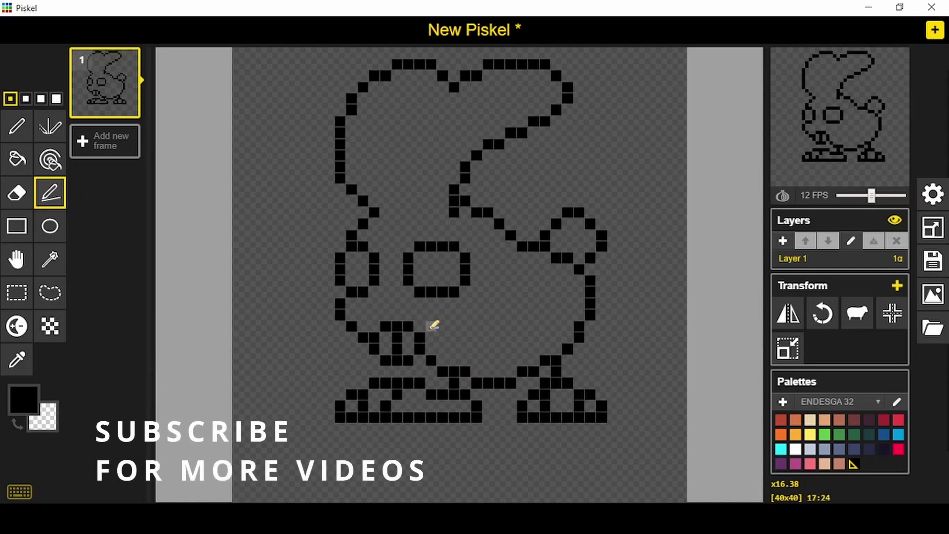
pyautogui.moveTo(427, 337); pyautogui.dragTo(459, 337)
# Bucket-fill the rabbit's body, eye, teeth, base, feet and tail white, undoing one spilled fill
pyautogui.click(795, 449)
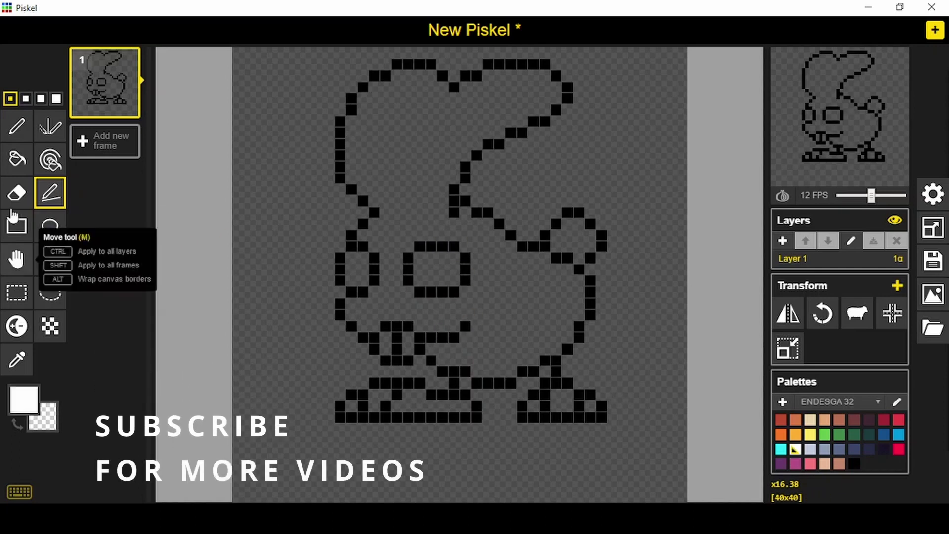
pyautogui.click(17, 158)
pyautogui.click(406, 173)
pyautogui.click(357, 269)
pyautogui.click(437, 270)
pyautogui.click(374, 396)
pyautogui.hotkey('ctrl', 'z')
pyautogui.click(425, 406)
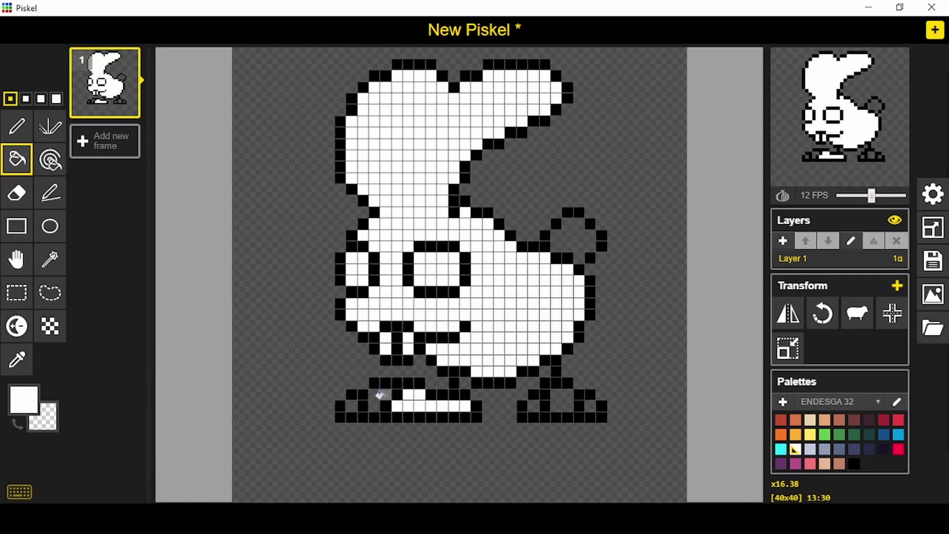
pyautogui.click(375, 400)
pyautogui.click(562, 403)
pyautogui.click(576, 238)
pyautogui.click(352, 403)
# Draw a red line inside the left ear and black inner lines for both ears
pyautogui.click(899, 449)
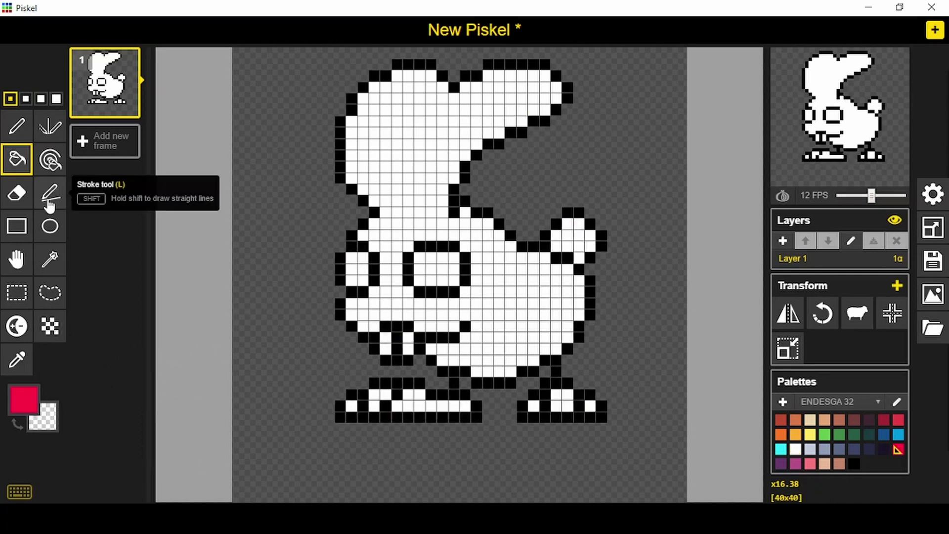
pyautogui.click(50, 193)
pyautogui.moveTo(365, 174)
pyautogui.mouseDown()
pyautogui.moveTo(370, 121)
pyautogui.moveTo(386, 110)
pyautogui.mouseUp()
pyautogui.press('d')
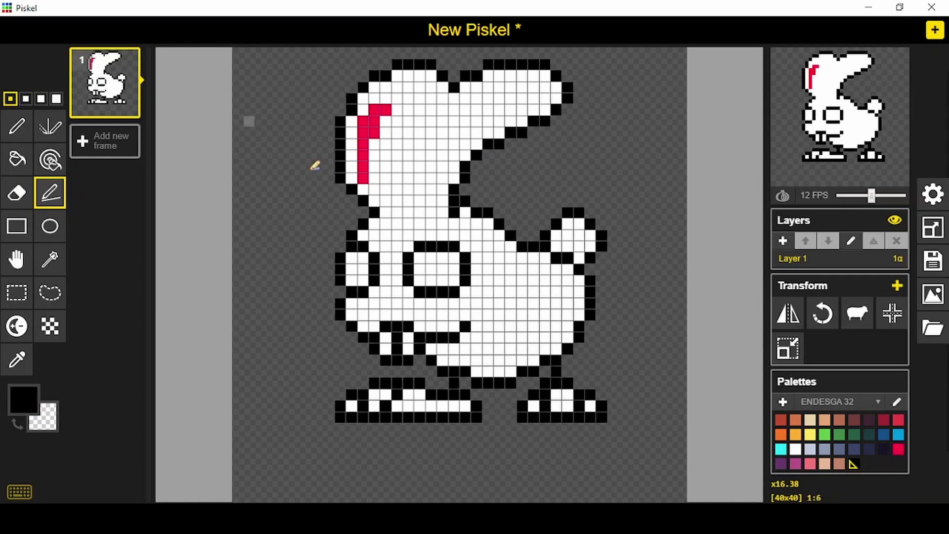
pyautogui.moveTo(390, 191); pyautogui.dragTo(388, 173)
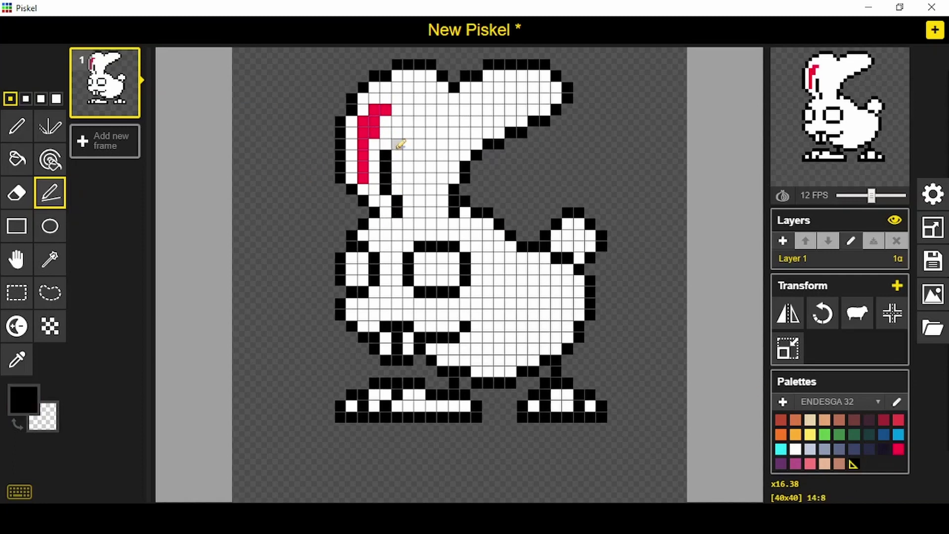
pyautogui.moveTo(430, 110); pyautogui.dragTo(394, 199)
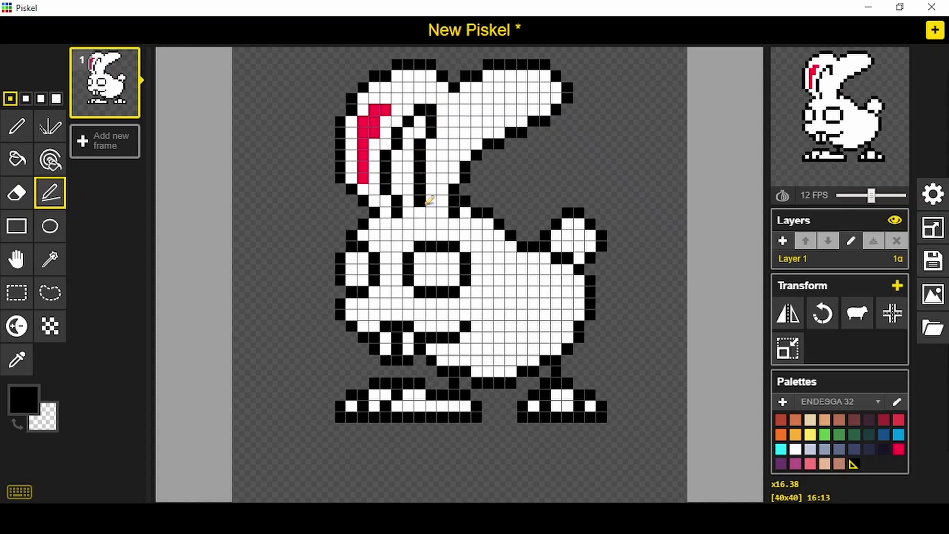
# Clear the gap between the two ears to transparent
pyautogui.click(17, 359)
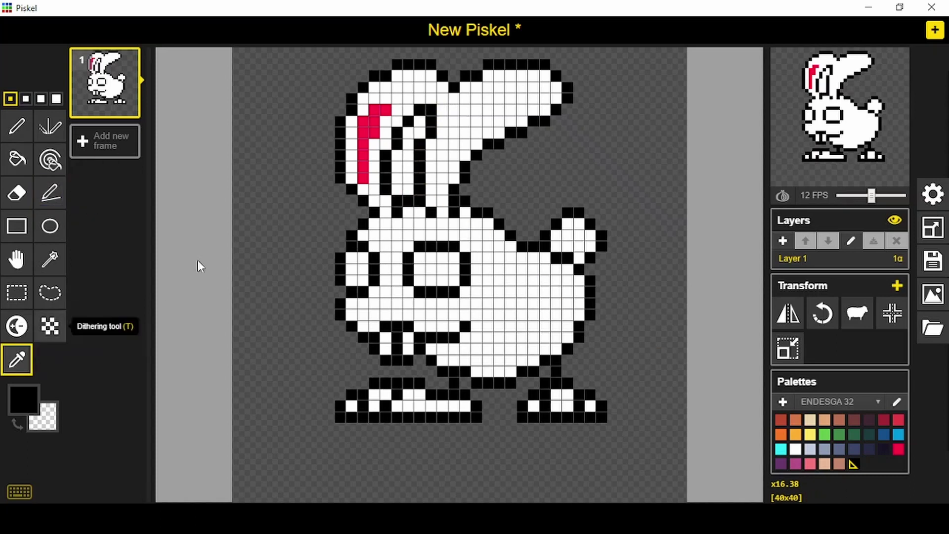
pyautogui.click(202, 265)
pyautogui.click(16, 159)
pyautogui.click(395, 144)
# Add a red line inside the right ear and red face pixels, then add an empty second frame
pyautogui.press('l')
pyautogui.click(899, 449)
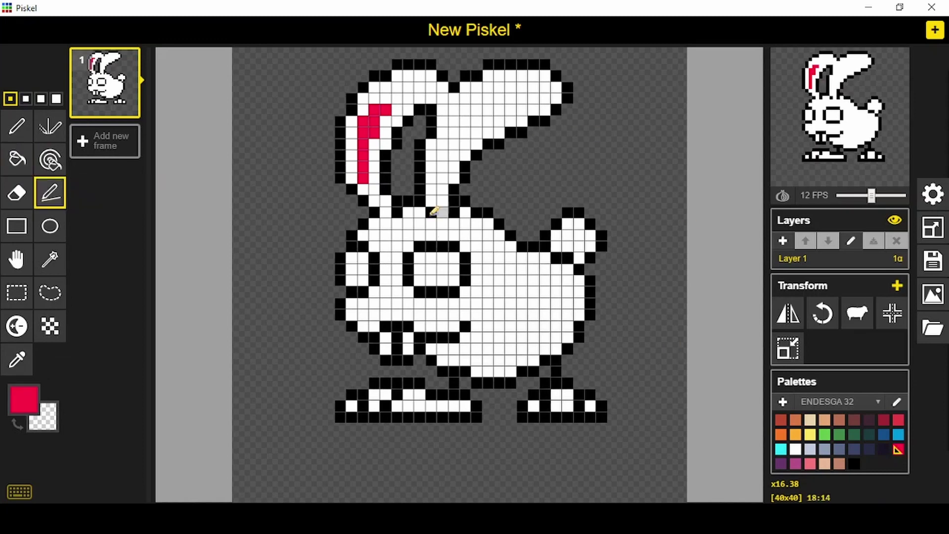
pyautogui.moveTo(443, 178)
pyautogui.mouseDown()
pyautogui.moveTo(465, 106)
pyautogui.moveTo(492, 106)
pyautogui.mouseUp()
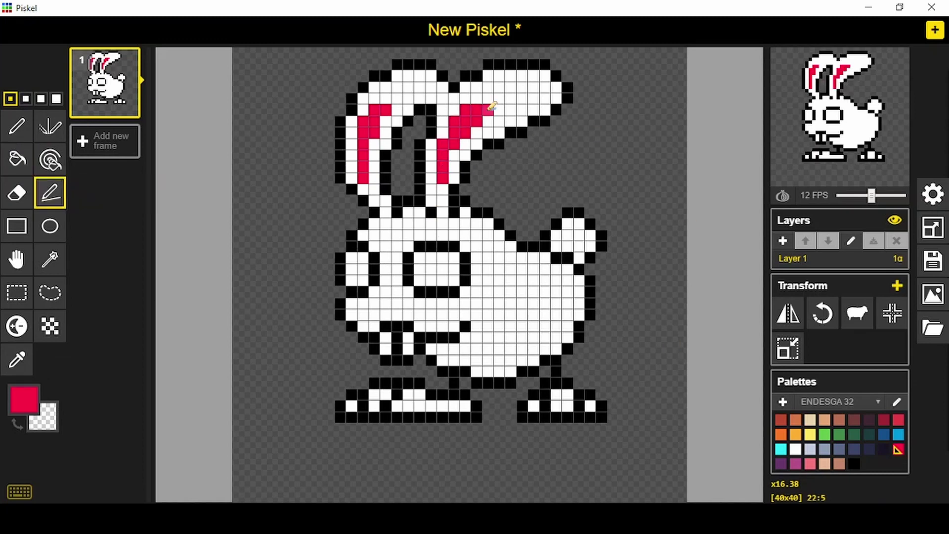
pyautogui.moveTo(379, 290)
pyautogui.mouseDown()
pyautogui.moveTo(386, 303)
pyautogui.moveTo(363, 268)
pyautogui.mouseUp()
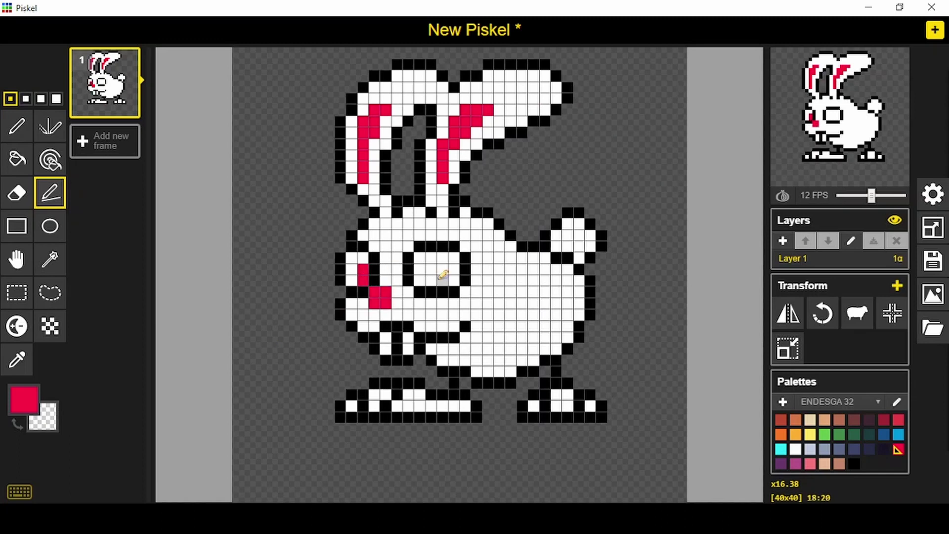
pyautogui.click(106, 143)
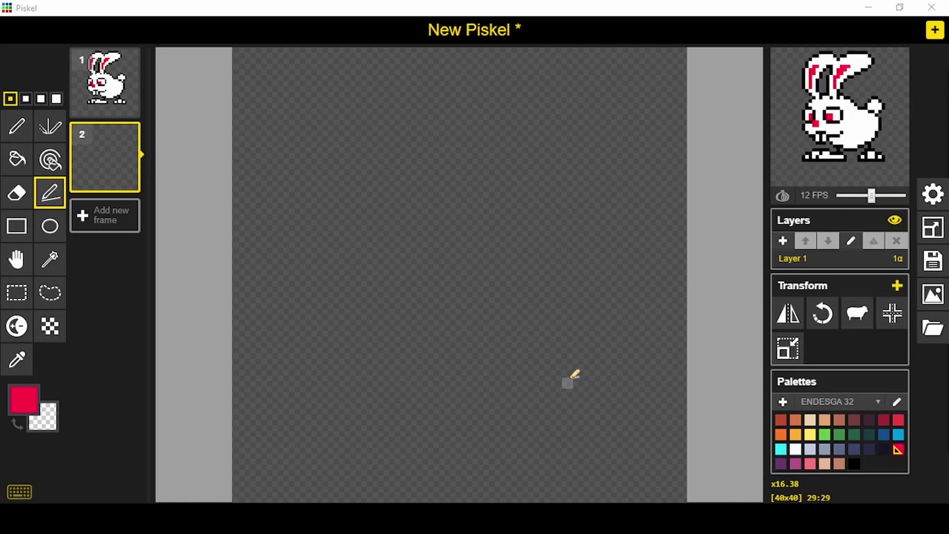
# On frame 2, draw black strokes rising from a hooked bottom loop up across the top
pyautogui.press('d')
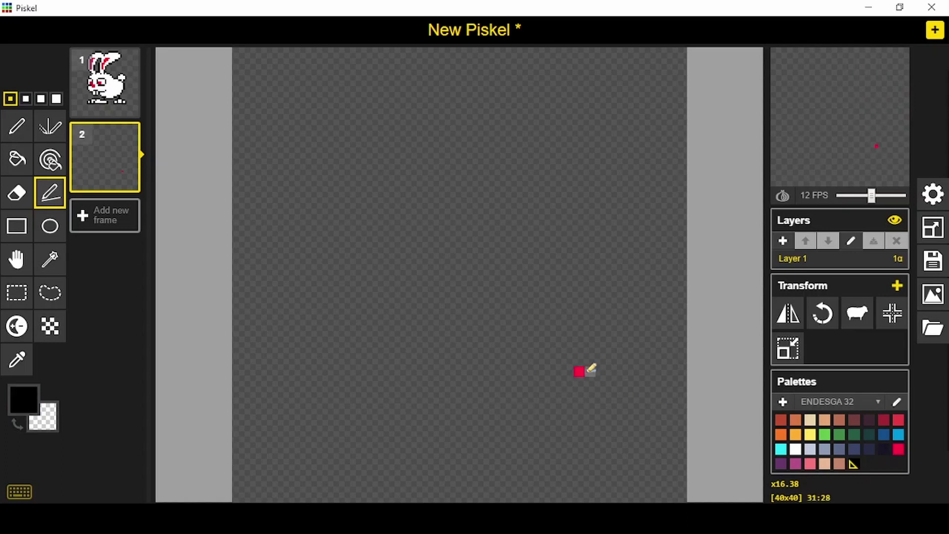
pyautogui.moveTo(567, 371)
pyautogui.mouseDown()
pyautogui.moveTo(579, 372)
pyautogui.moveTo(595, 339)
pyautogui.moveTo(572, 314)
pyautogui.moveTo(556, 247)
pyautogui.moveTo(534, 240)
pyautogui.moveTo(531, 339)
pyautogui.moveTo(541, 333)
pyautogui.moveTo(563, 368)
pyautogui.mouseUp()
pyautogui.click(569, 224)
pyautogui.moveTo(569, 224)
pyautogui.mouseDown()
pyautogui.moveTo(591, 149)
pyautogui.moveTo(544, 156)
pyautogui.moveTo(578, 144)
pyautogui.moveTo(580, 109)
pyautogui.moveTo(595, 119)
pyautogui.moveTo(549, 99)
pyautogui.mouseUp()
pyautogui.scroll(-1, 648, 99)
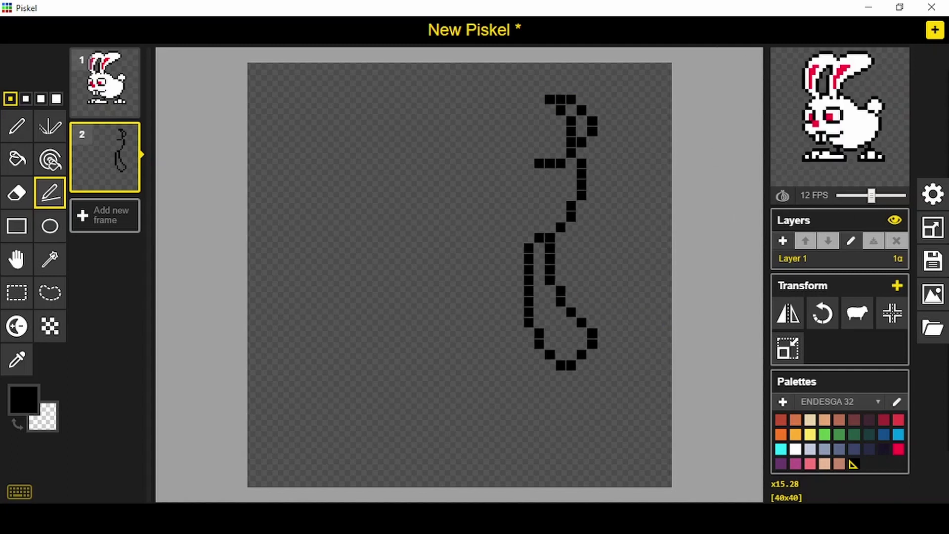
# Shift the frame-2 drawing down two pixels and extend the outline along the top-left
pyautogui.click(17, 259)
pyautogui.moveTo(568, 227); pyautogui.dragTo(568, 247)
pyautogui.click(16, 126)
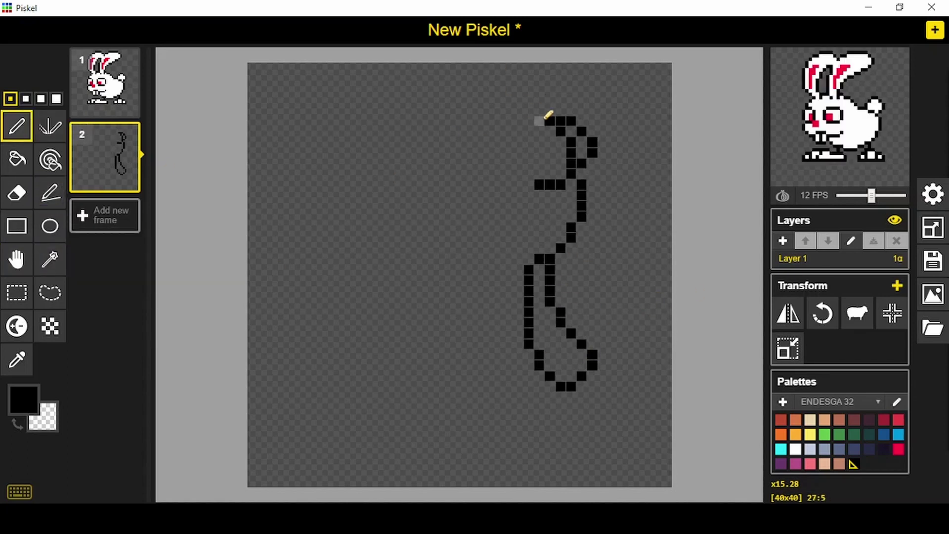
pyautogui.moveTo(547, 116)
pyautogui.mouseDown()
pyautogui.moveTo(459, 87)
pyautogui.moveTo(430, 121)
pyautogui.moveTo(411, 121)
pyautogui.mouseUp()
pyautogui.press('e')
pyautogui.press('l')
# Outline the head, chin and both legs in black straight lines
pyautogui.moveTo(430, 89)
pyautogui.mouseDown()
pyautogui.moveTo(380, 131)
pyautogui.moveTo(389, 162)
pyautogui.moveTo(358, 184)
pyautogui.moveTo(369, 195)
pyautogui.mouseUp()
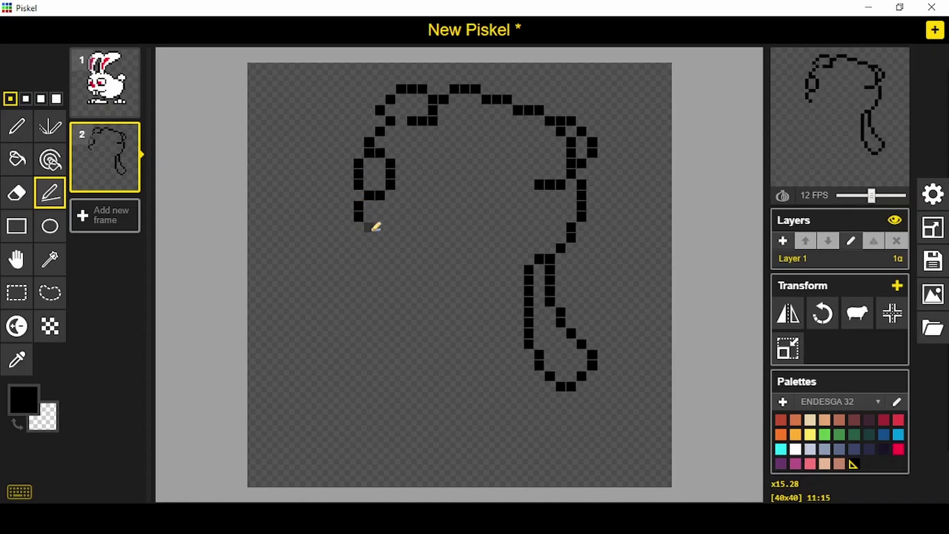
pyautogui.moveTo(373, 229)
pyautogui.mouseDown()
pyautogui.moveTo(423, 259)
pyautogui.moveTo(413, 232)
pyautogui.moveTo(469, 237)
pyautogui.mouseUp()
pyautogui.click(419, 228)
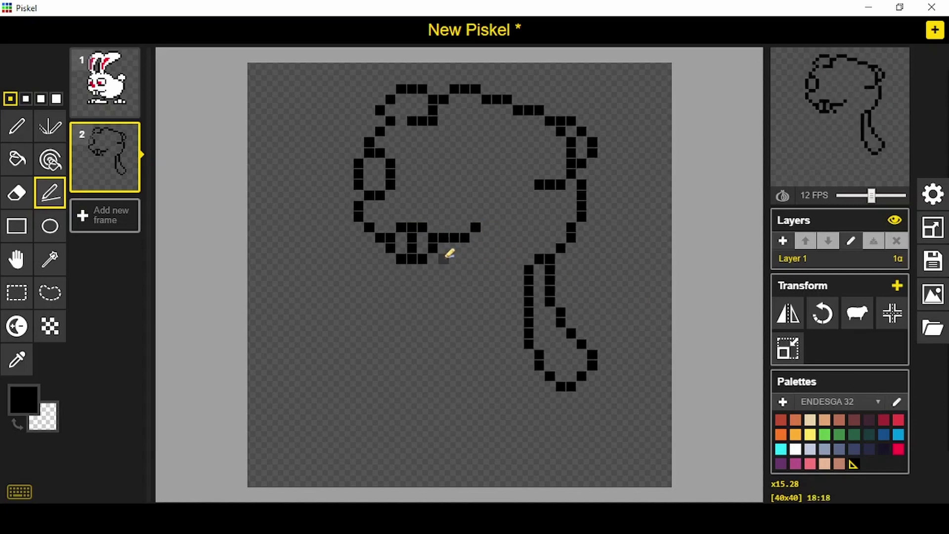
pyautogui.moveTo(452, 270)
pyautogui.mouseDown()
pyautogui.moveTo(478, 270)
pyautogui.moveTo(460, 381)
pyautogui.moveTo(465, 369)
pyautogui.mouseUp()
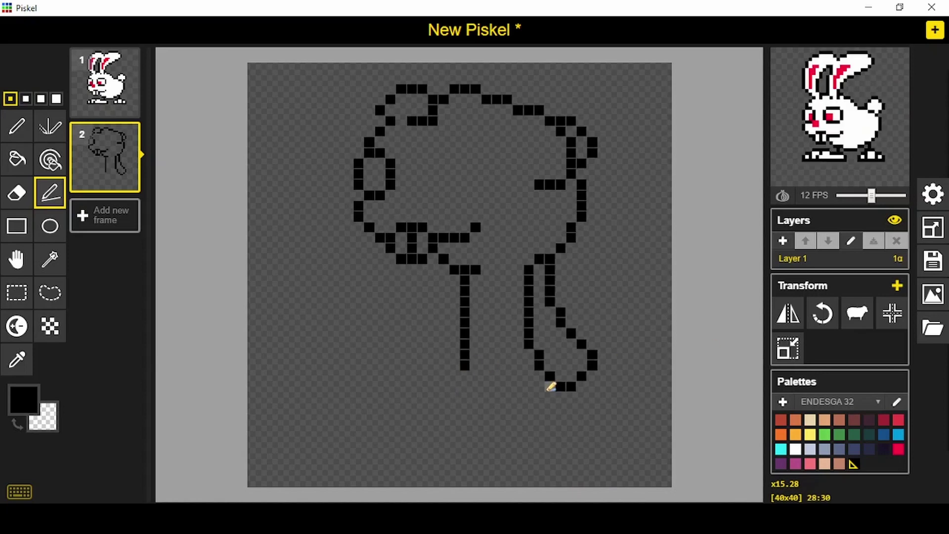
pyautogui.click(519, 269)
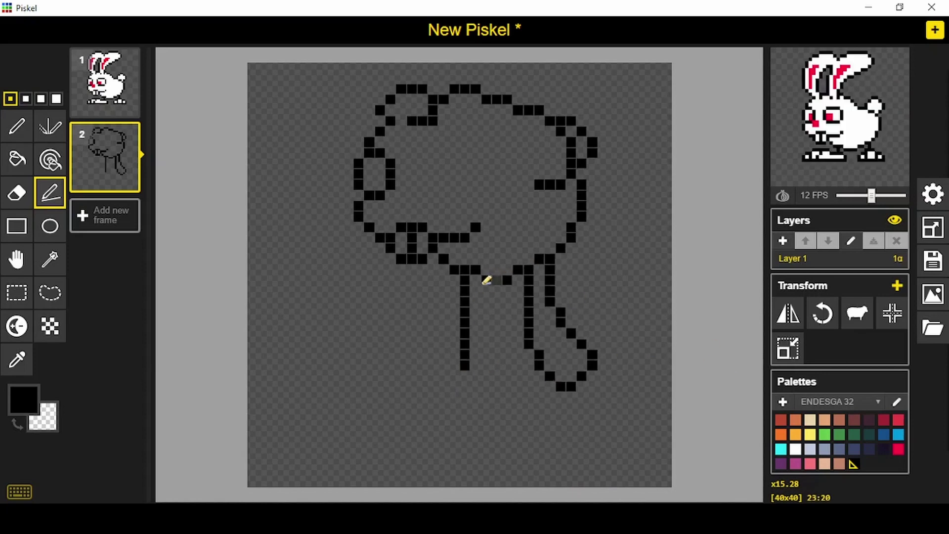
pyautogui.moveTo(487, 281)
pyautogui.mouseDown()
pyautogui.moveTo(487, 313)
pyautogui.moveTo(517, 364)
pyautogui.mouseUp()
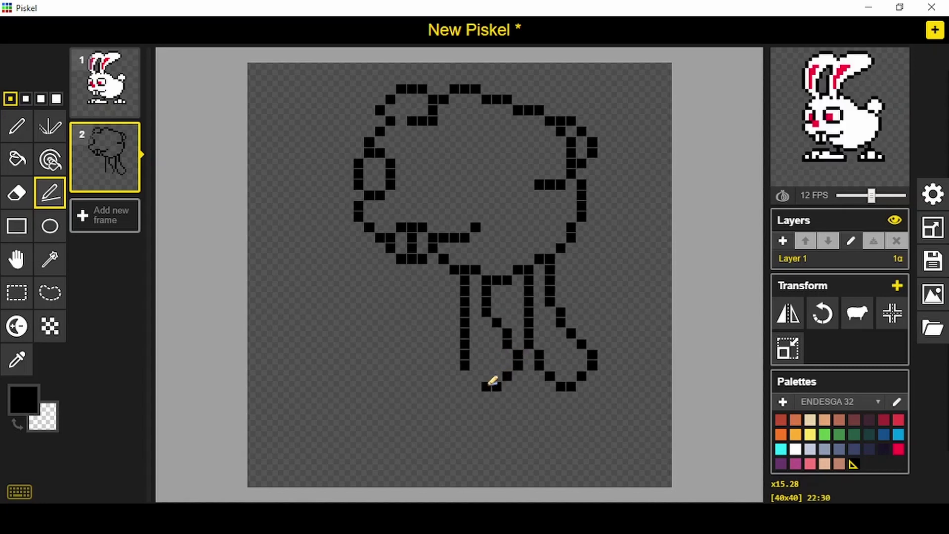
pyautogui.click(475, 377)
# Outline the eyes in black and colour both eyes red
pyautogui.moveTo(422, 185)
pyautogui.mouseDown()
pyautogui.moveTo(422, 174)
pyautogui.moveTo(462, 152)
pyautogui.moveTo(475, 157)
pyautogui.moveTo(468, 195)
pyautogui.mouseUp()
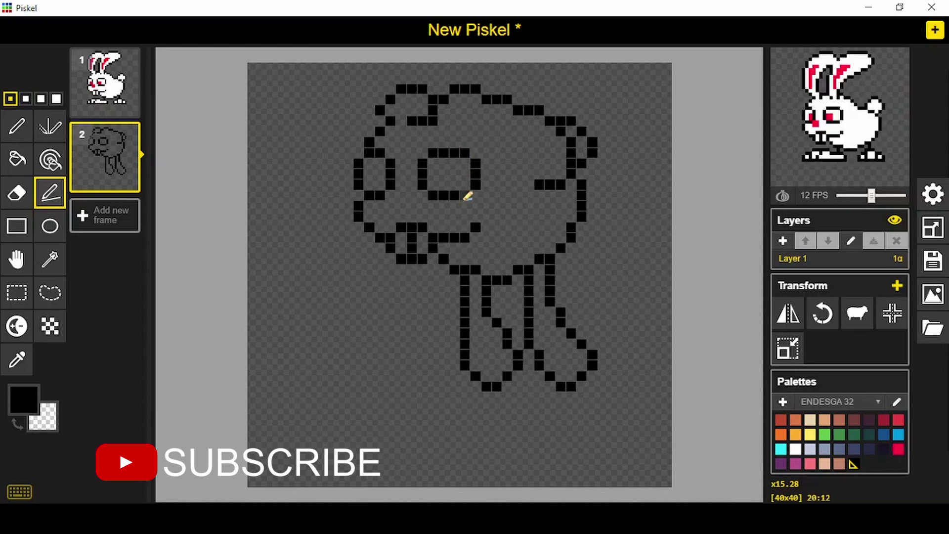
pyautogui.click(899, 449)
pyautogui.moveTo(381, 185); pyautogui.dragTo(380, 174)
pyautogui.moveTo(433, 174)
pyautogui.mouseDown()
pyautogui.moveTo(444, 185)
pyautogui.moveTo(396, 206)
pyautogui.mouseUp()
# Fill the frame-2 head, eye area, ear, teeth and legs white, and set preview to 8 FPS
pyautogui.click(796, 449)
pyautogui.press('b')
pyautogui.click(499, 148)
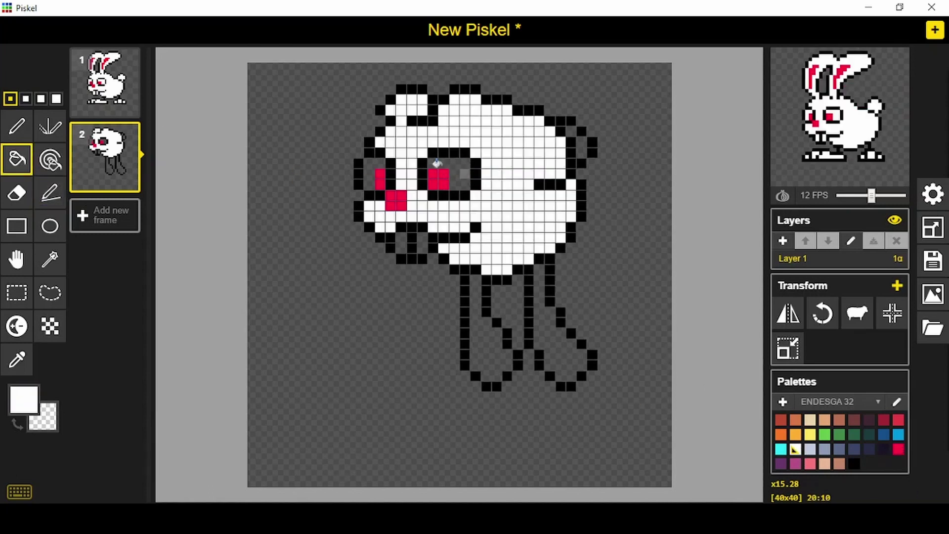
pyautogui.click(374, 173)
pyautogui.click(462, 175)
pyautogui.click(581, 148)
pyautogui.click(402, 242)
pyautogui.click(490, 356)
pyautogui.click(564, 356)
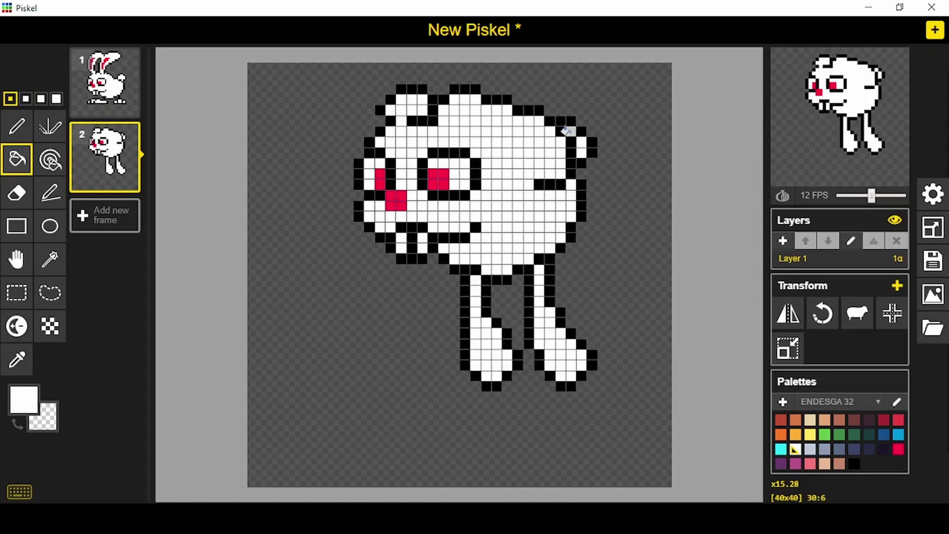
pyautogui.moveTo(872, 196); pyautogui.dragTo(861, 196)
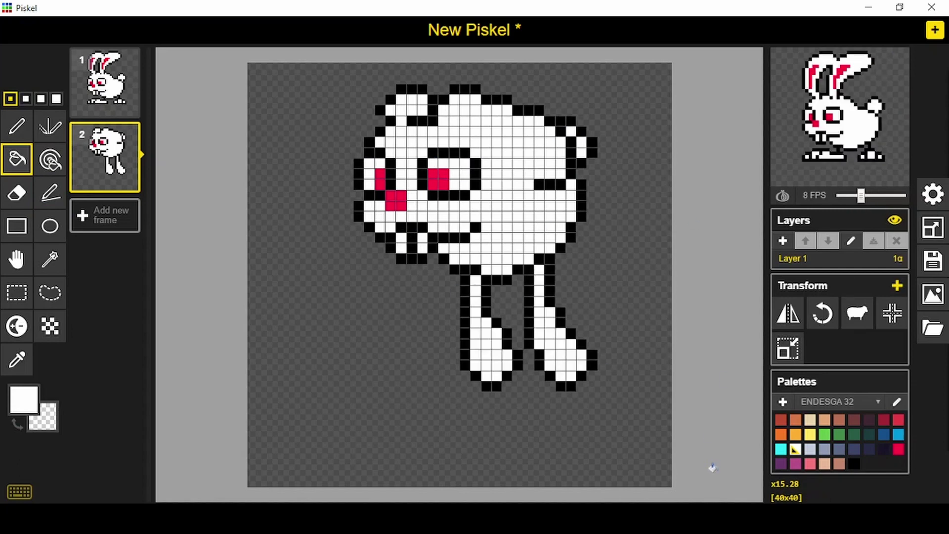
# Select the bunny's right half and move it one pixel right
pyautogui.click(16, 293)
pyautogui.moveTo(516, 102); pyautogui.dragTo(612, 391)
pyautogui.moveTo(584, 307); pyautogui.dragTo(594, 308)
pyautogui.click(628, 304)
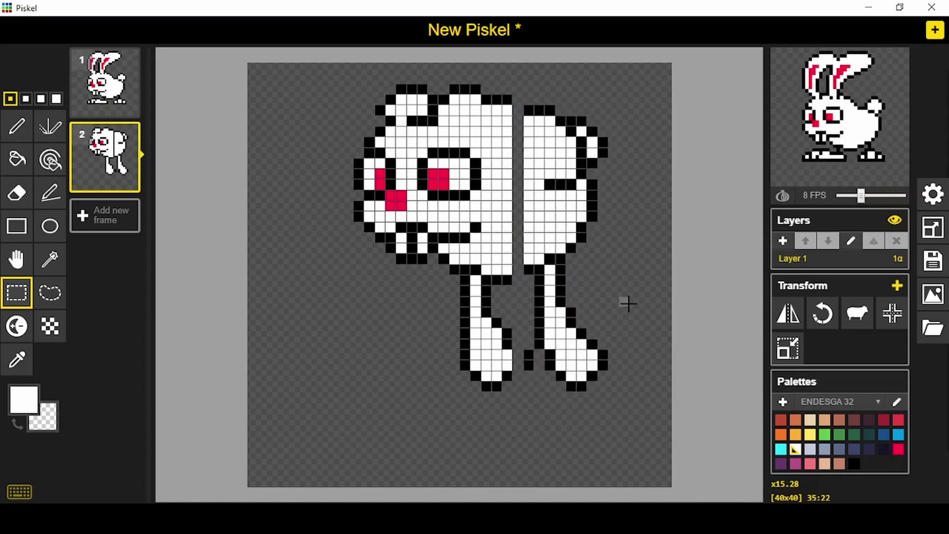
# Draw a black vertical line in the new gap and fill the gap column white
pyautogui.click(17, 191)
pyautogui.click(854, 463)
pyautogui.click(49, 192)
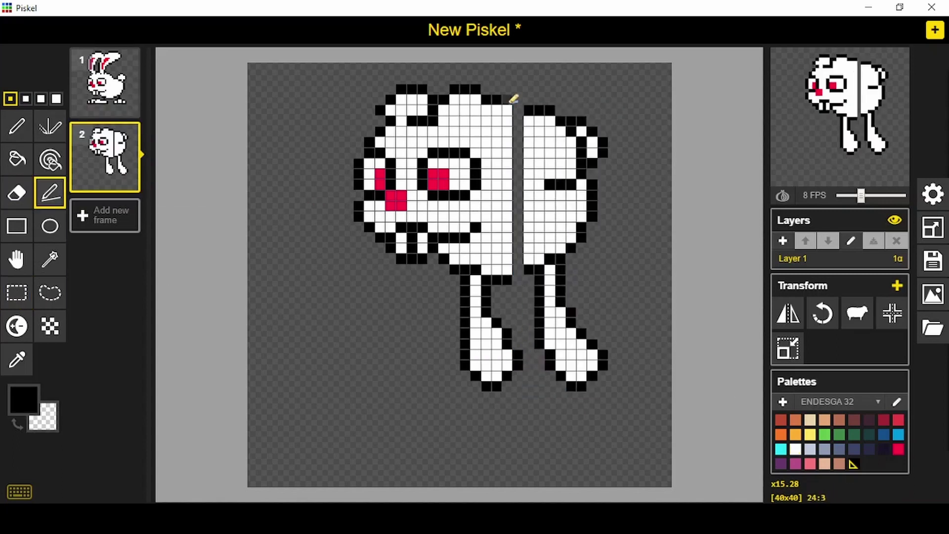
pyautogui.moveTo(518, 109); pyautogui.dragTo(528, 267)
pyautogui.keyDown('alt'); pyautogui.click(509, 182); pyautogui.keyUp('alt')
pyautogui.press('b')
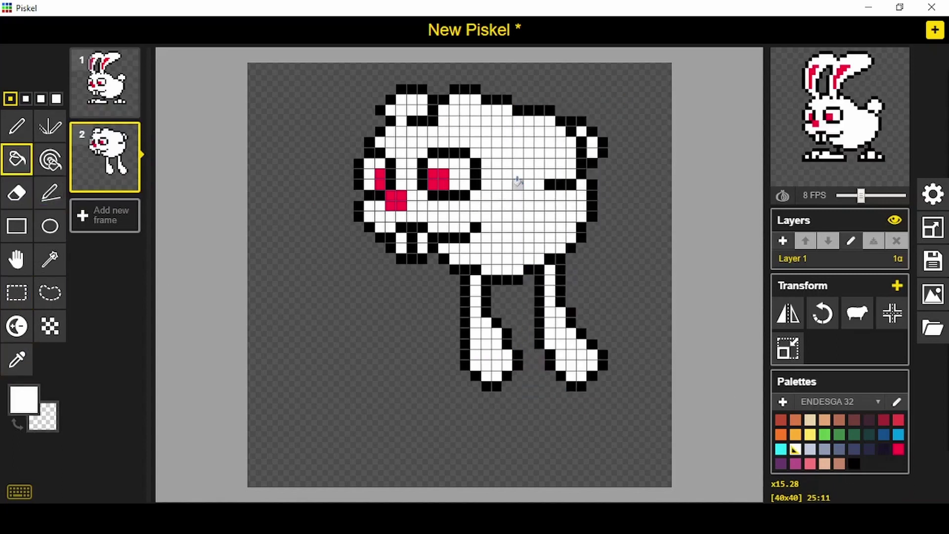
# Draw a black diagonal ear line across the head and slow the preview to 7 FPS
pyautogui.click(16, 126)
pyautogui.keyDown('alt'); pyautogui.click(549, 184); pyautogui.keyUp('alt')
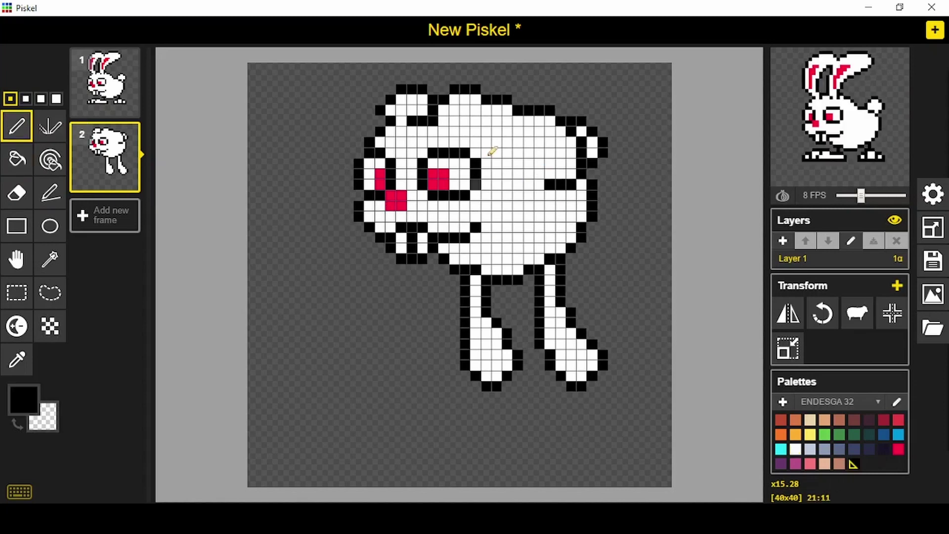
pyautogui.moveTo(528, 163); pyautogui.dragTo(474, 131)
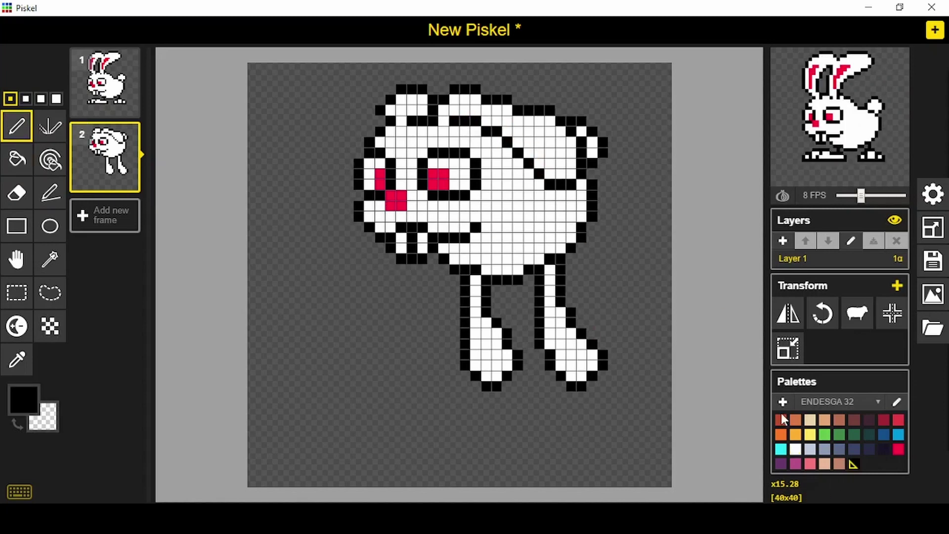
pyautogui.moveTo(861, 196); pyautogui.dragTo(858, 195)
# Bucket-fill both frames' backgrounds orange and open the enlarged animation preview
pyautogui.click(780, 434)
pyautogui.press('b')
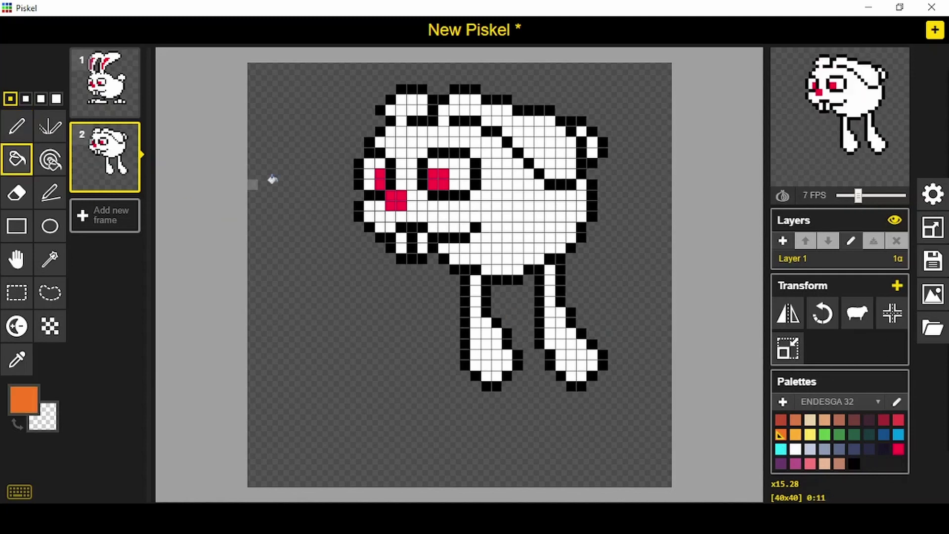
pyautogui.click(272, 180)
pyautogui.press('Up')
pyautogui.click(308, 142)
pyautogui.click(900, 200)
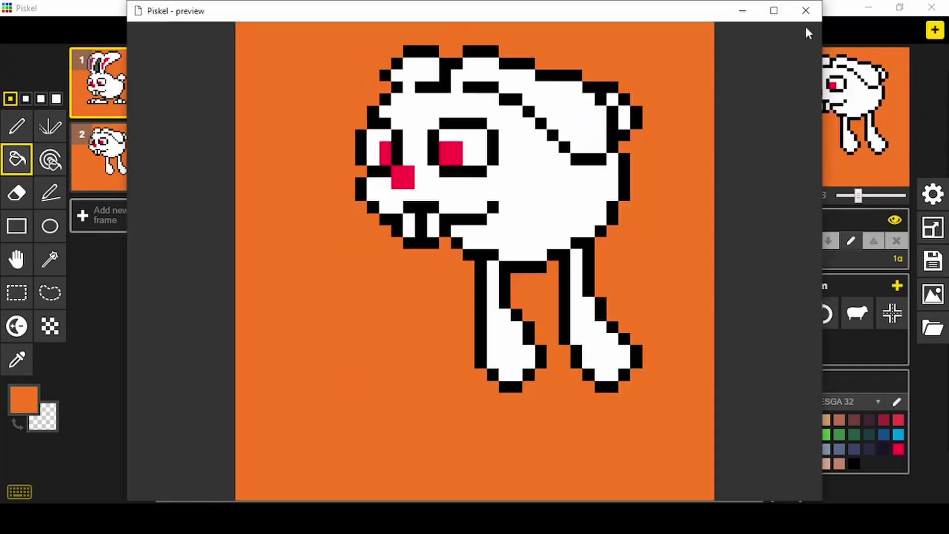